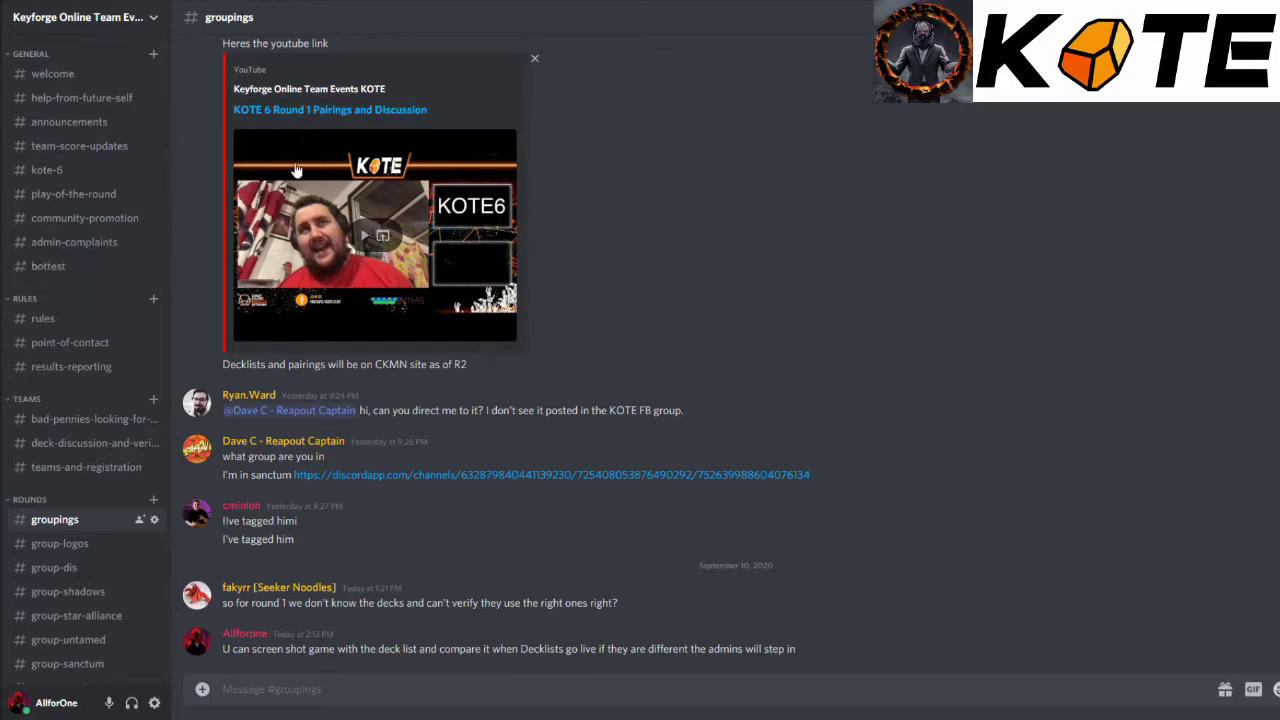
- Glance at #welcome, then switch to #help-from-future-self to read the KOTE future-ideas discussion
{"action": "left_click", "coordinate": [80, 87]}
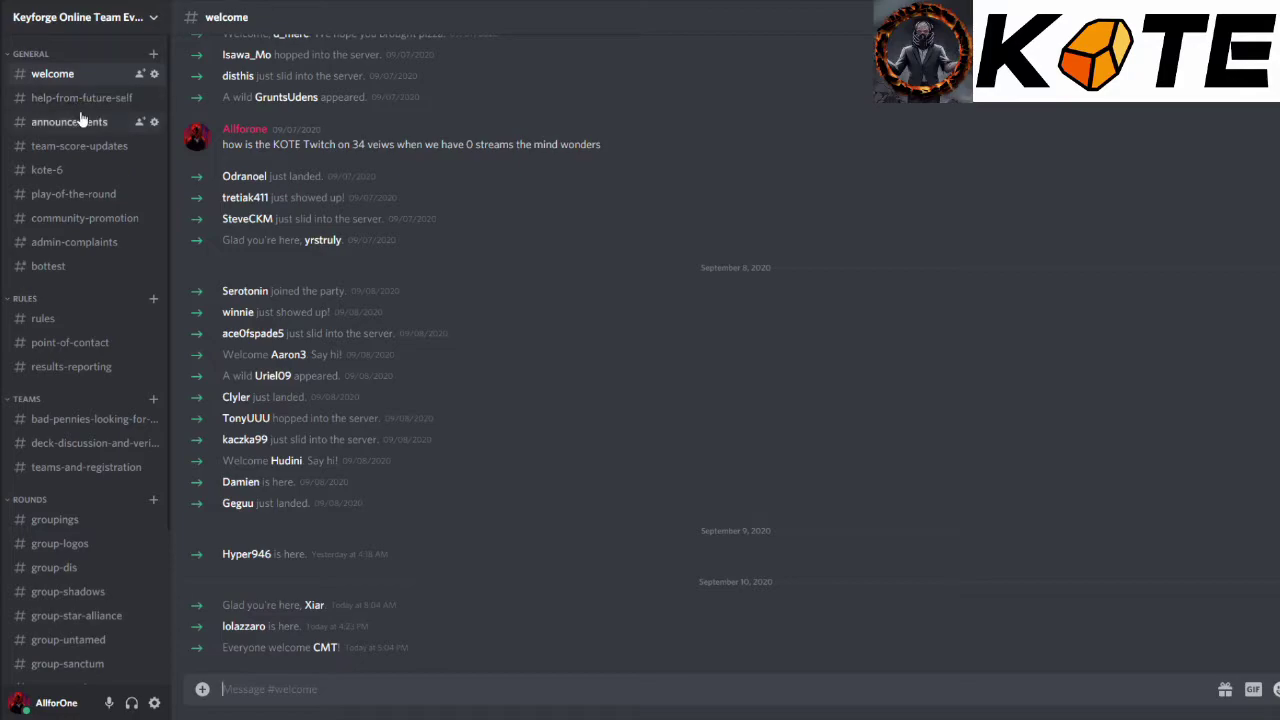
{"action": "left_click", "coordinate": [80, 101]}
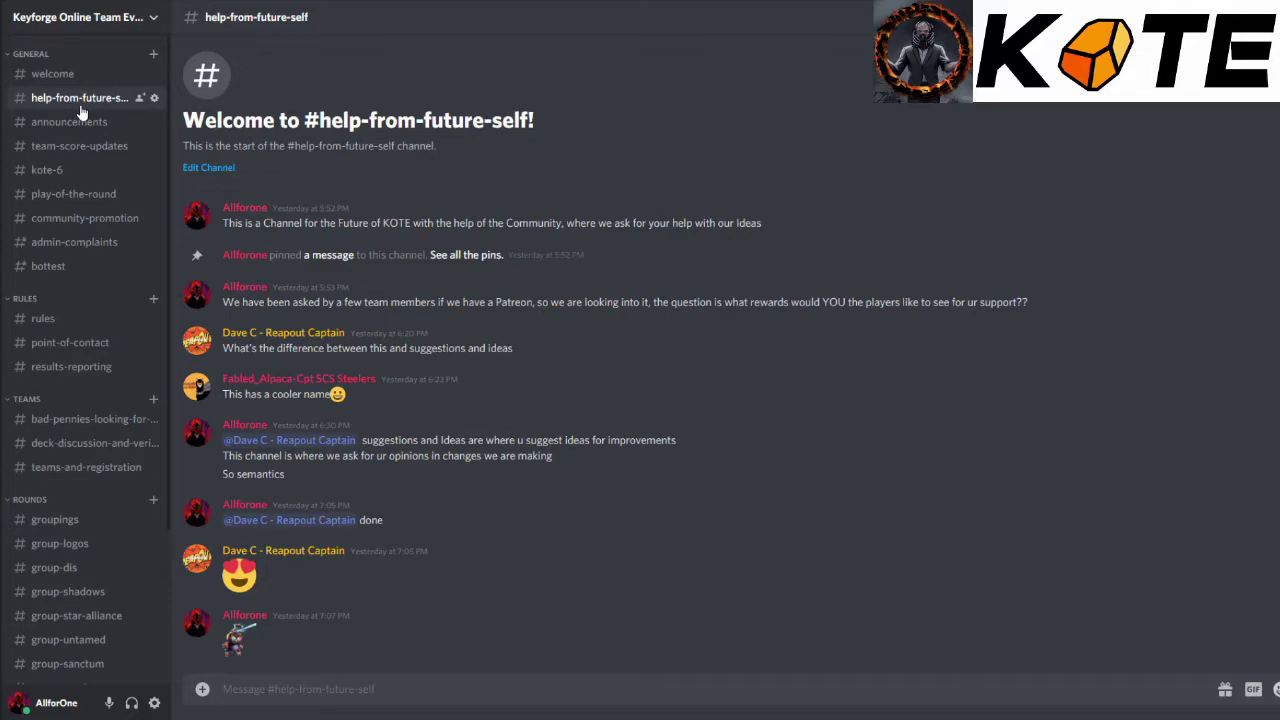
- Open #announcements to read the live-draw, pairings and top 8 posts
{"action": "left_click", "coordinate": [75, 123]}
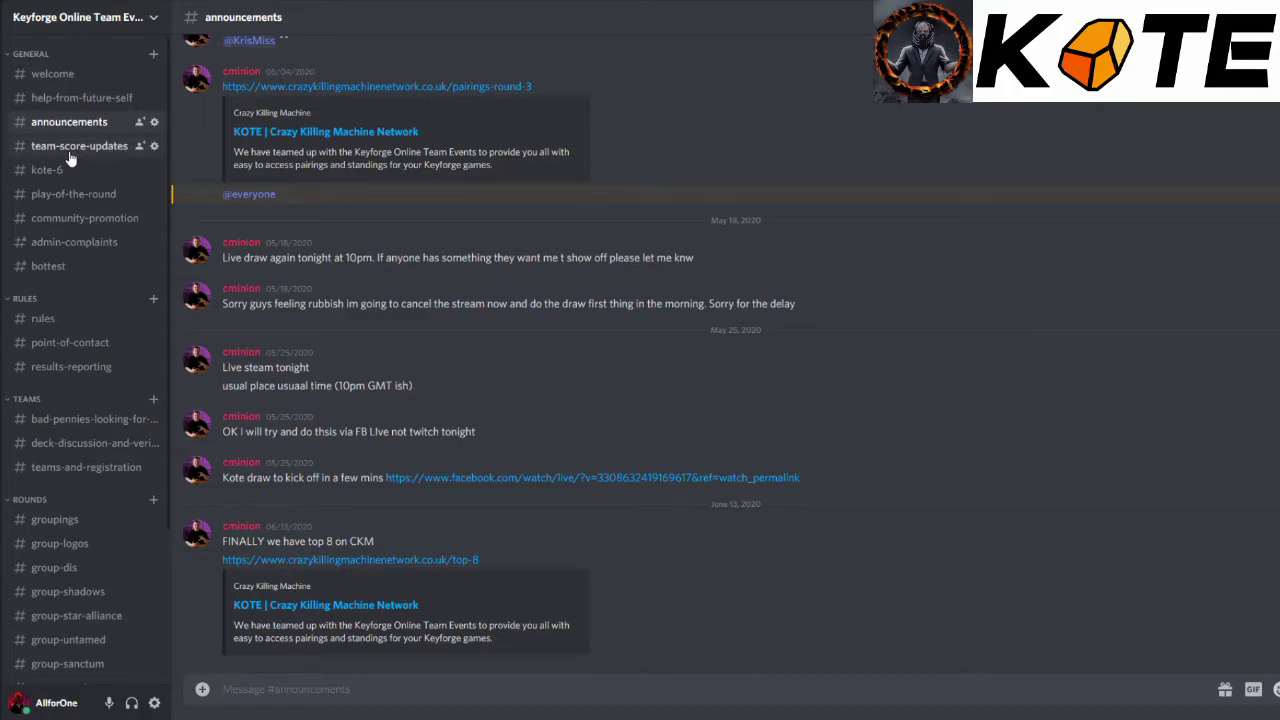
{"action": "left_click_drag", "start_coordinate": [74, 163], "coordinate": [8, 166]}
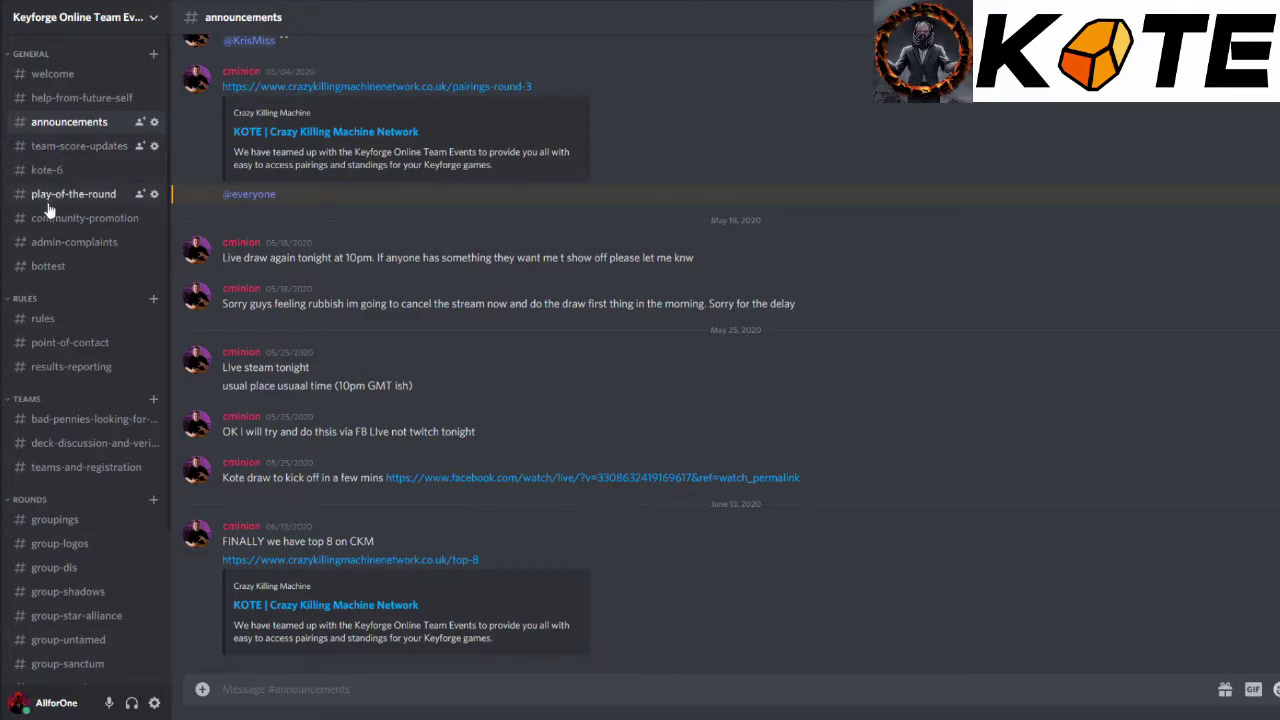
- Browse #play-of-the-round and #community-promotion, then open #rules showing the KOTE 6 rules
{"action": "left_click", "coordinate": [46, 196]}
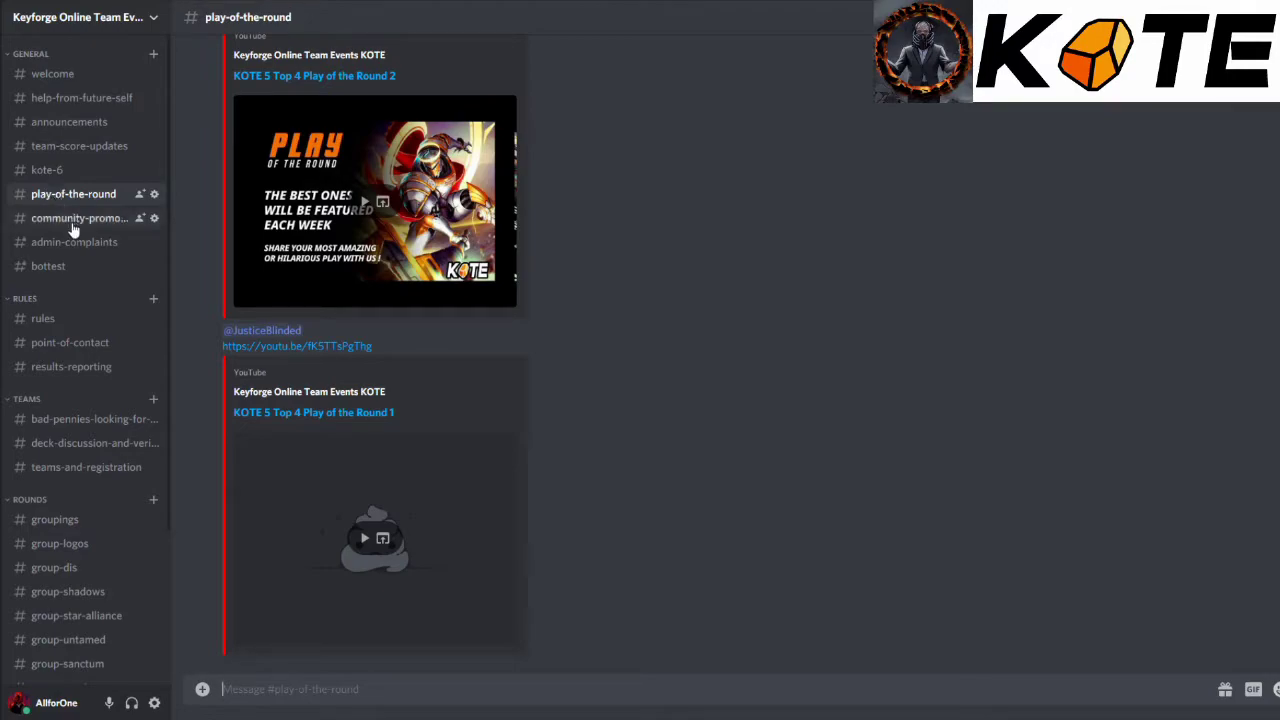
{"action": "left_click", "coordinate": [72, 226]}
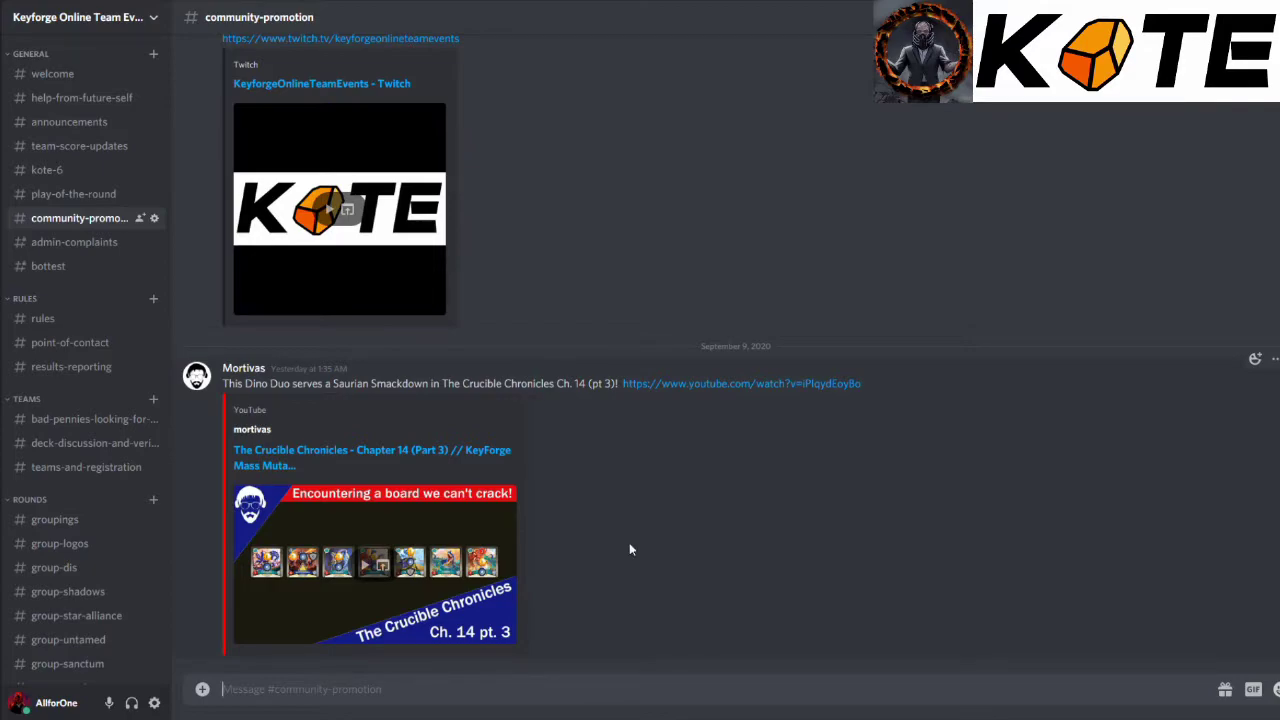
{"action": "scroll", "coordinate": [591, 542], "scroll_direction": "up", "scroll_amount": 5}
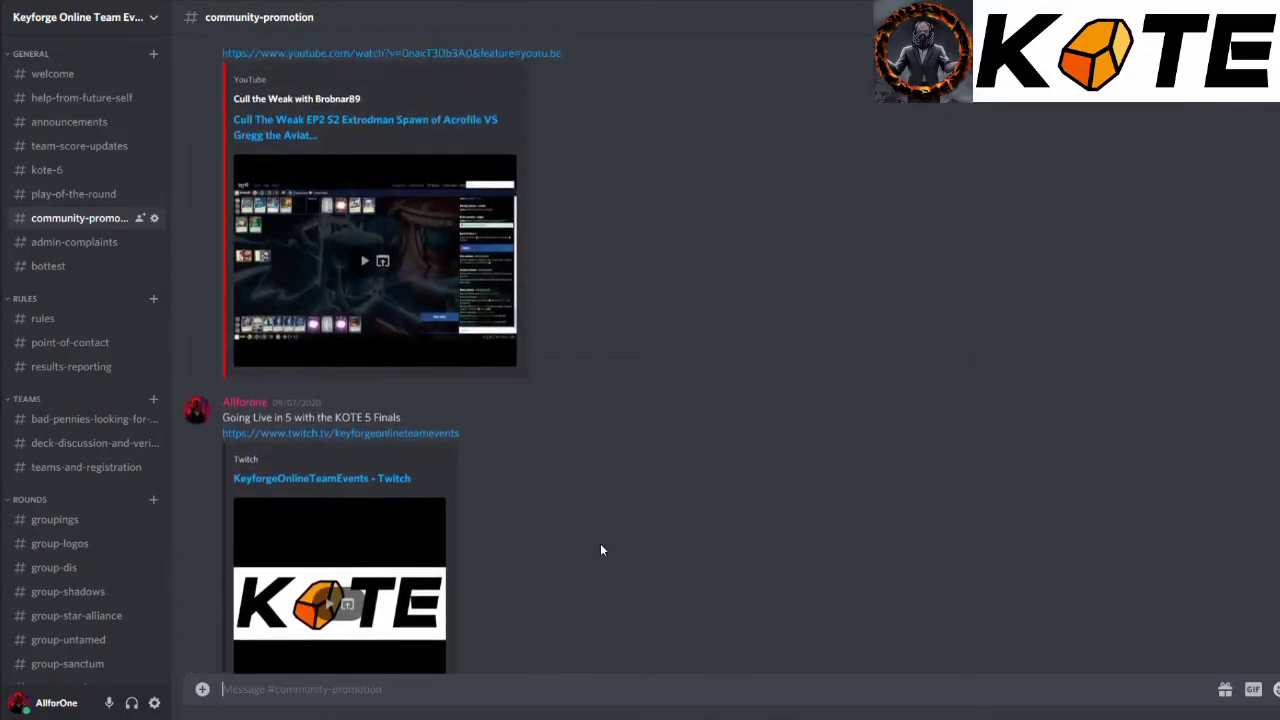
{"action": "scroll", "coordinate": [651, 461], "scroll_direction": "up", "scroll_amount": 5}
{"action": "scroll", "coordinate": [531, 407], "scroll_direction": "up", "scroll_amount": 2}
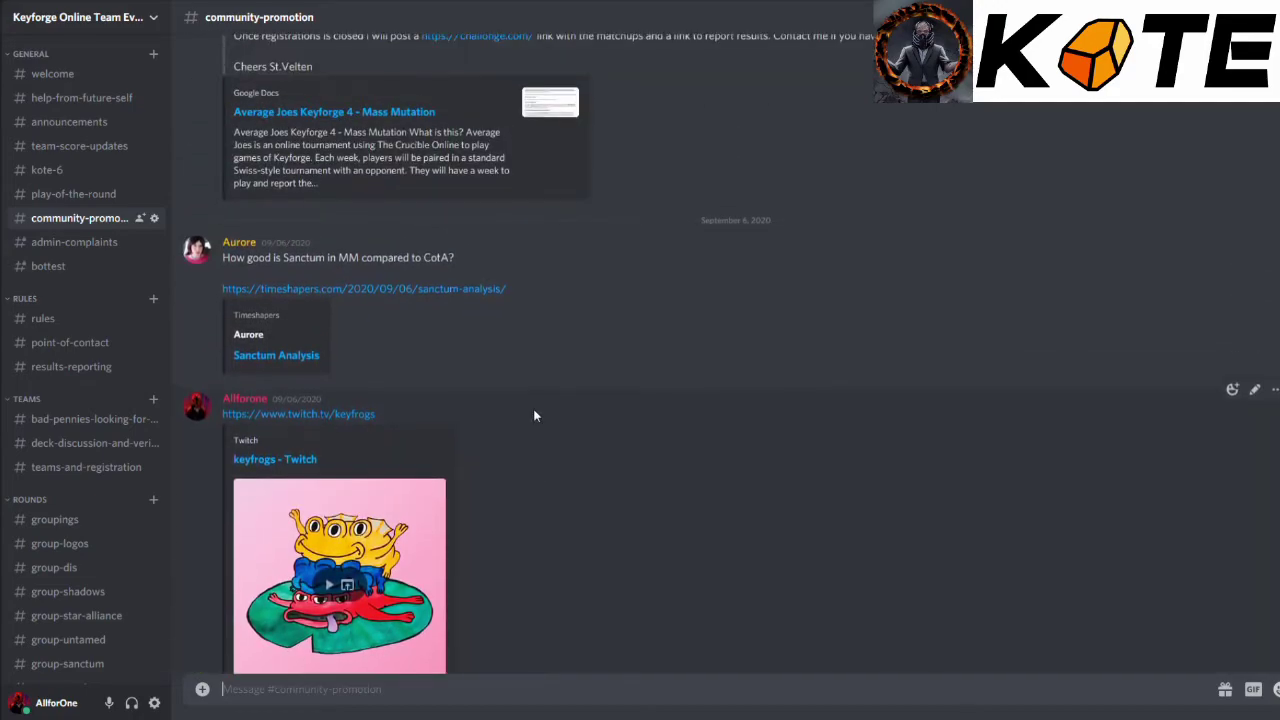
{"action": "scroll", "coordinate": [480, 390], "scroll_direction": "down", "scroll_amount": 5}
{"action": "scroll", "coordinate": [420, 365], "scroll_direction": "down", "scroll_amount": 5}
{"action": "scroll", "coordinate": [420, 366], "scroll_direction": "down", "scroll_amount": 2}
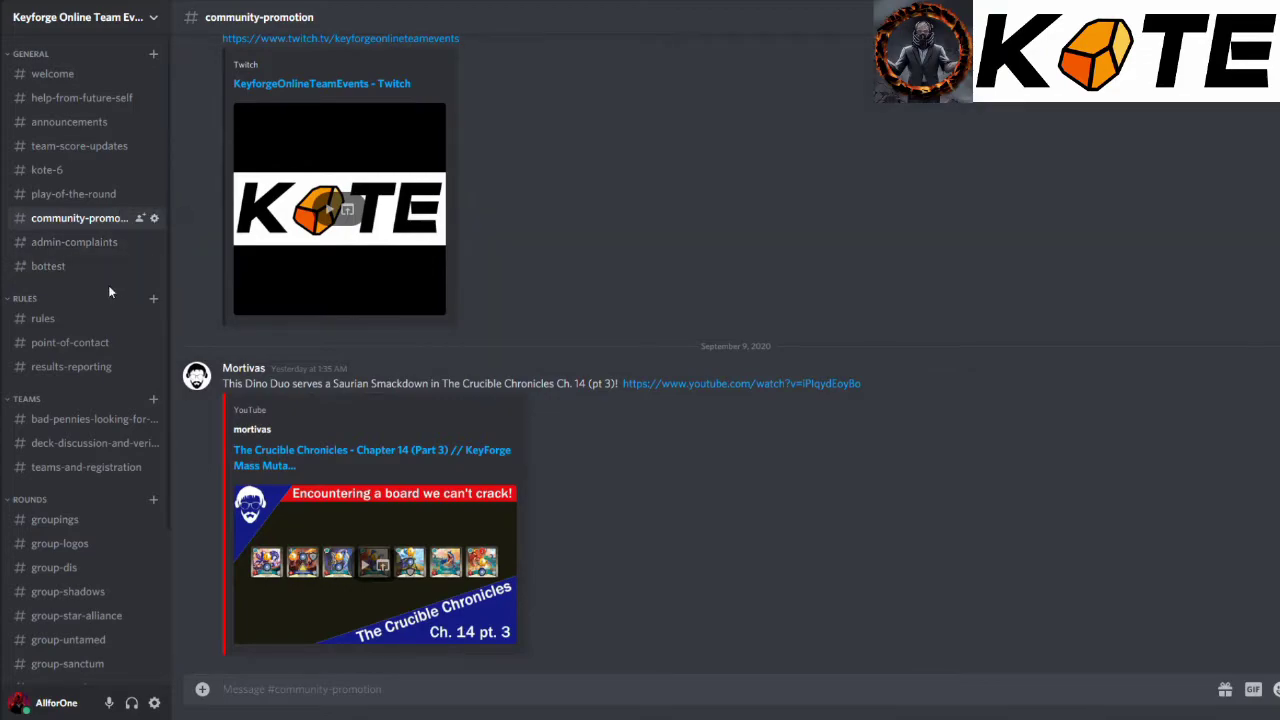
{"action": "scroll", "coordinate": [90, 280], "scroll_direction": "down", "scroll_amount": 1}
{"action": "scroll", "coordinate": [88, 283], "scroll_direction": "down", "scroll_amount": 3}
{"action": "left_click", "coordinate": [74, 128]}
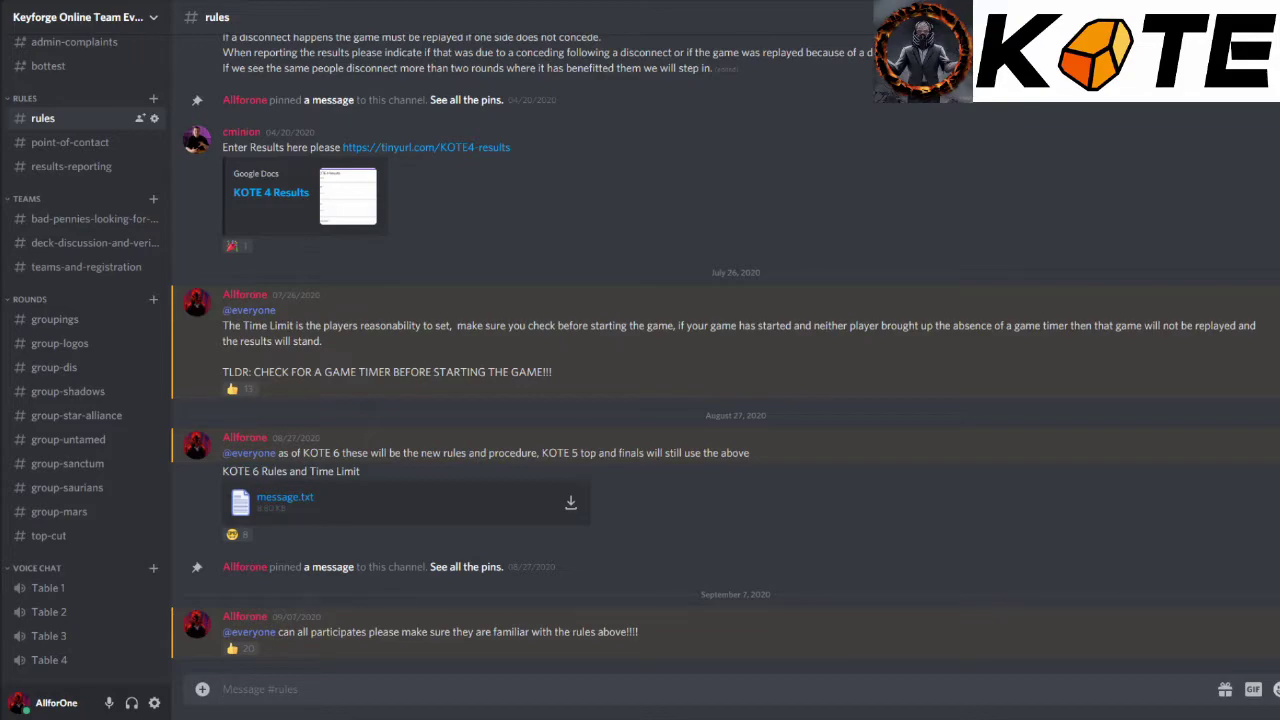
- Check the team lists in #point-of-contact, then move to #results-reporting with the KOTE 6 Results form
{"action": "left_click", "coordinate": [68, 145]}
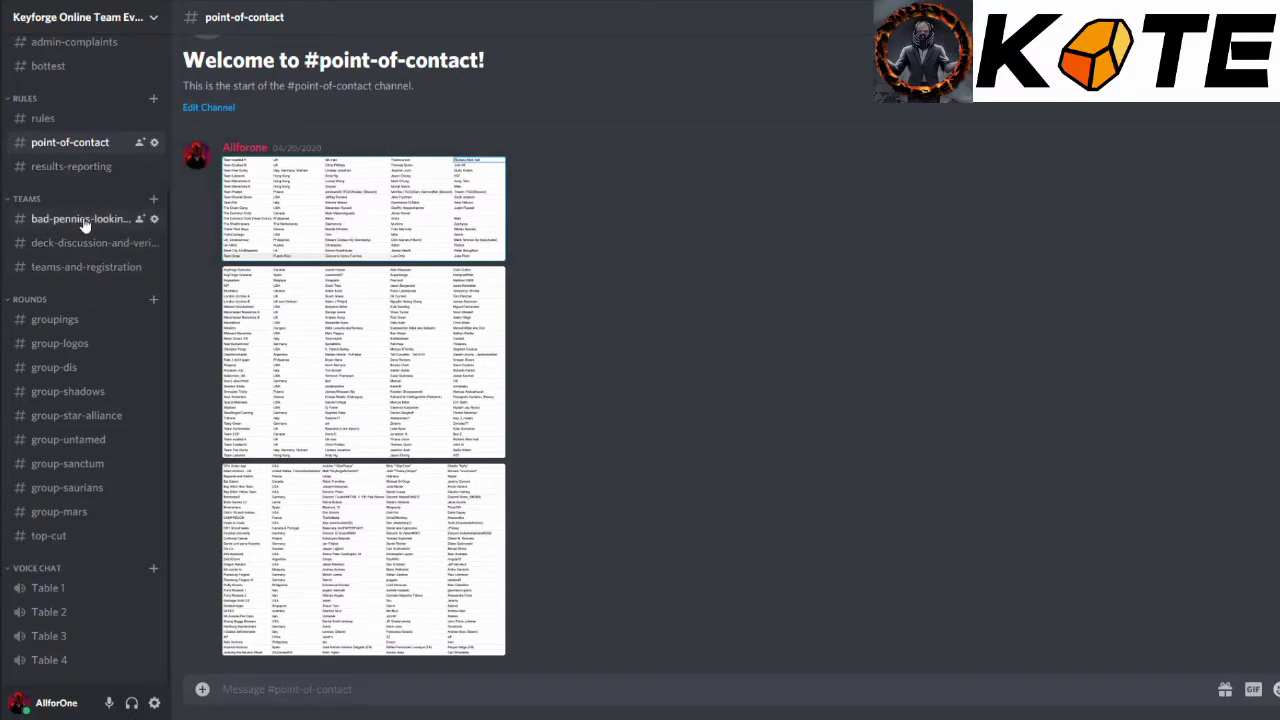
{"action": "left_click", "coordinate": [64, 168]}
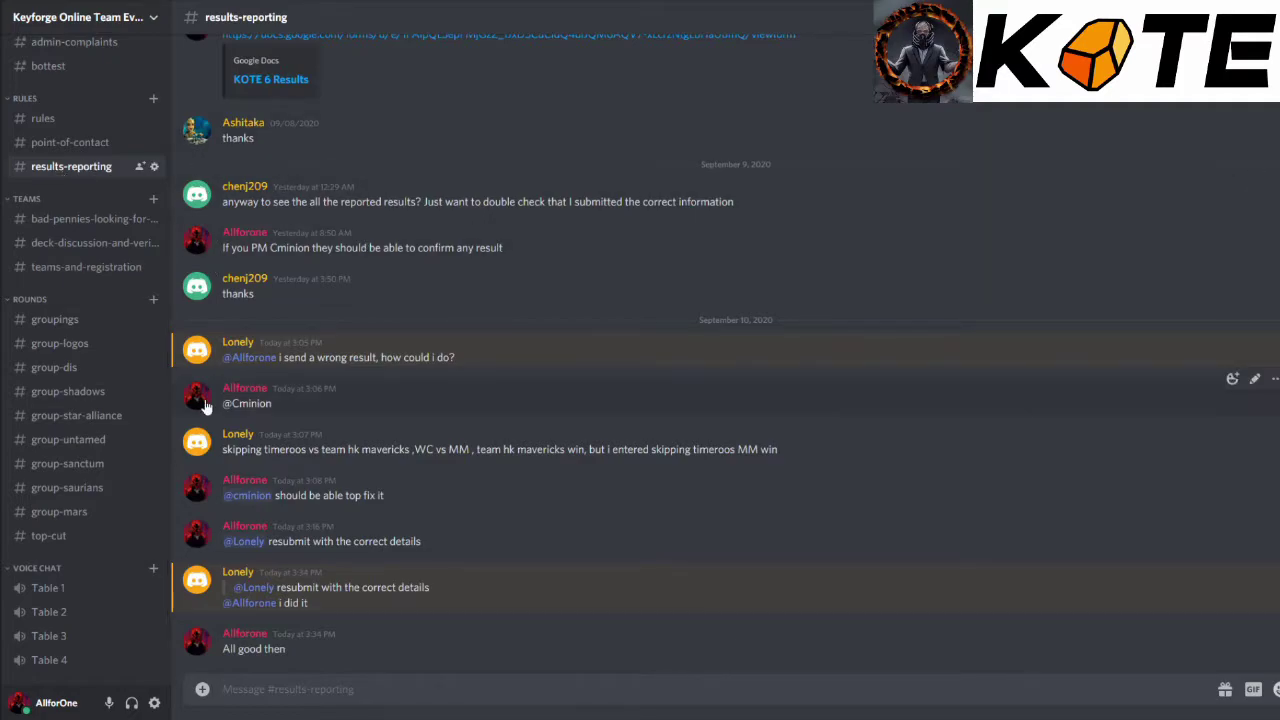
- Skim the #results-reporting history, then open #bad-pennies-looking-for-teams
{"action": "scroll", "coordinate": [285, 330], "scroll_direction": "up", "scroll_amount": 3}
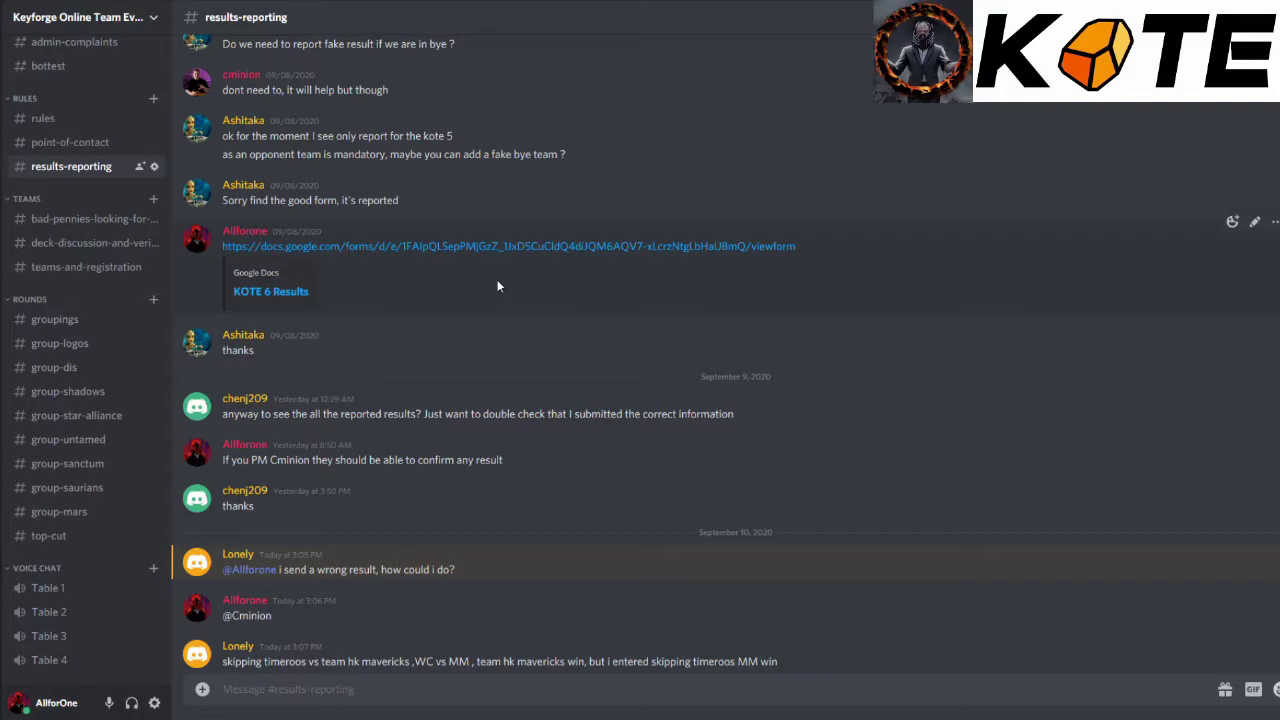
{"action": "scroll", "coordinate": [497, 287], "scroll_direction": "down", "scroll_amount": 4}
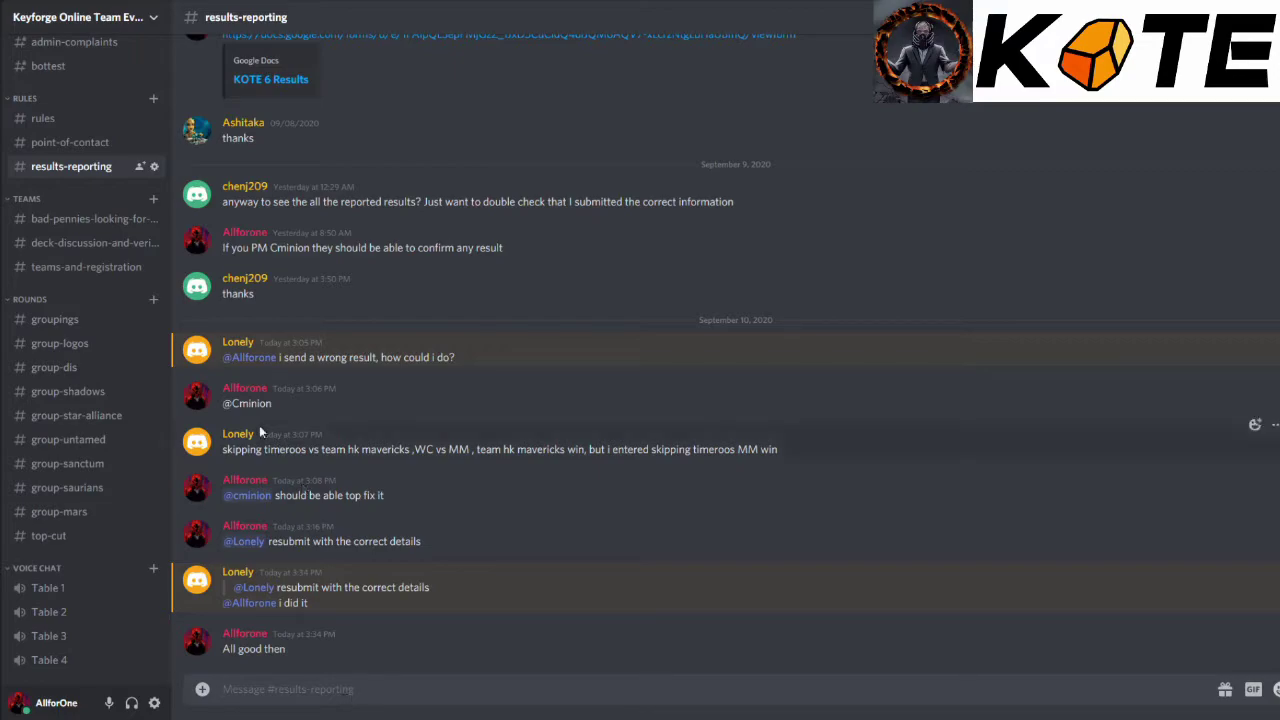
{"action": "left_click", "coordinate": [70, 225]}
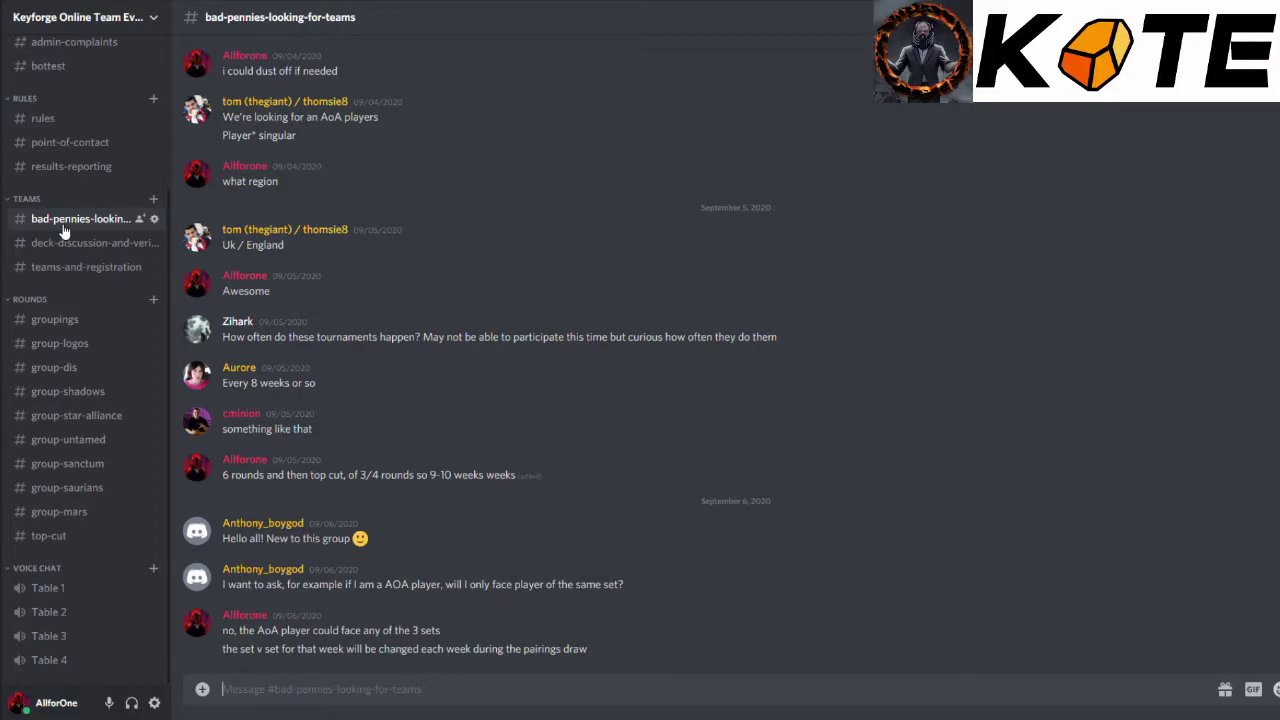
- Open #deck-discussion-and-verification with its Google Forms deck-verification link
{"action": "left_click", "coordinate": [78, 246]}
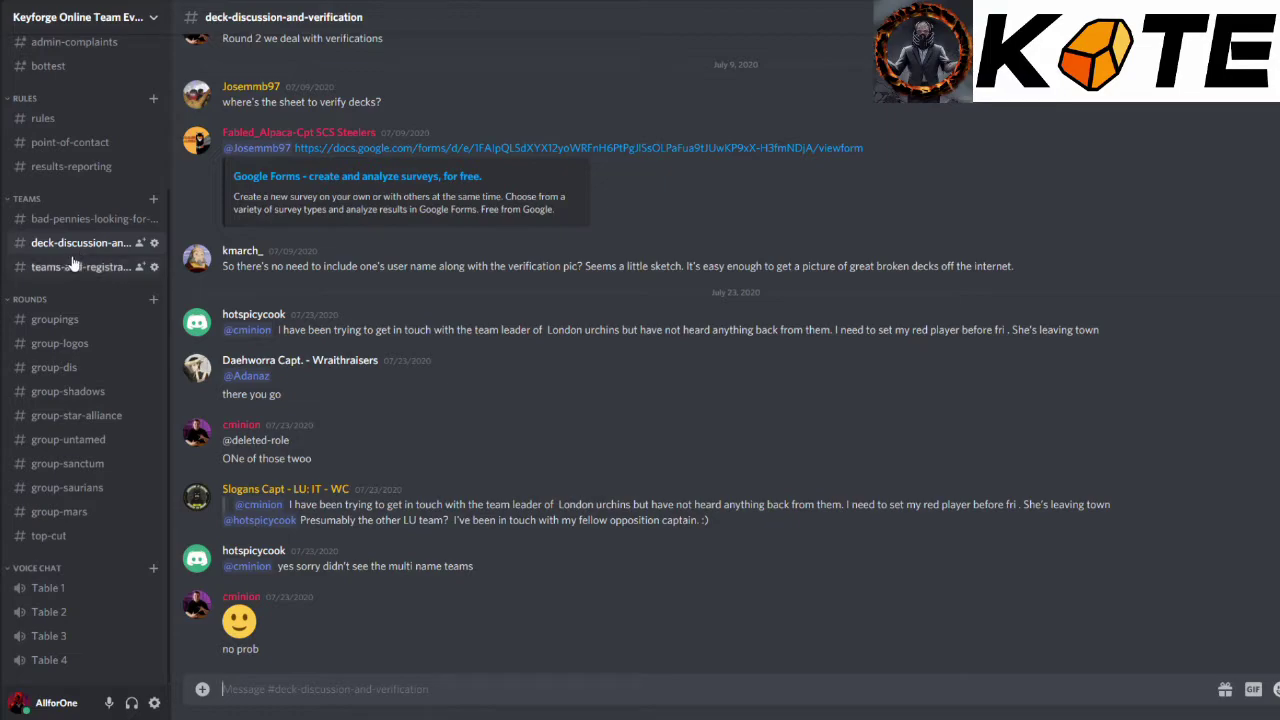
- Open #teams-and-registration to see the latest team registration post
{"action": "left_click", "coordinate": [74, 267]}
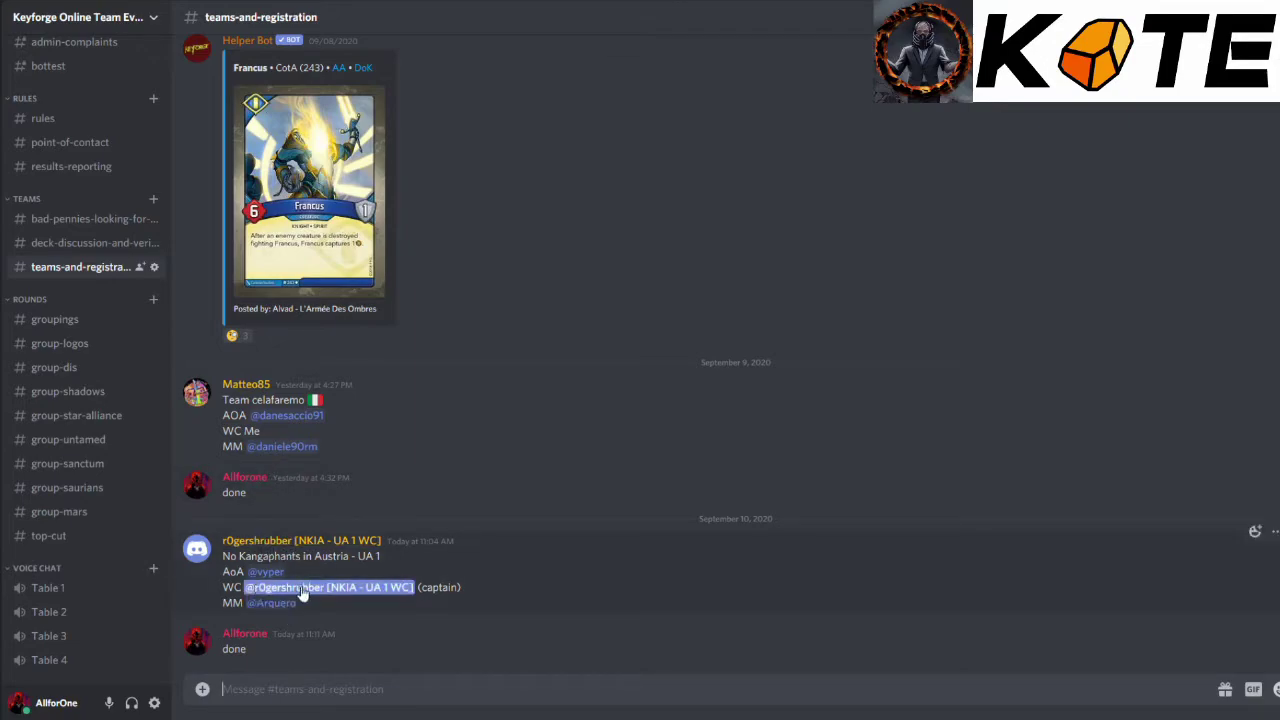
- View the profile cards of the team captain, AoA player and MM player
{"action": "left_click", "coordinate": [262, 542]}
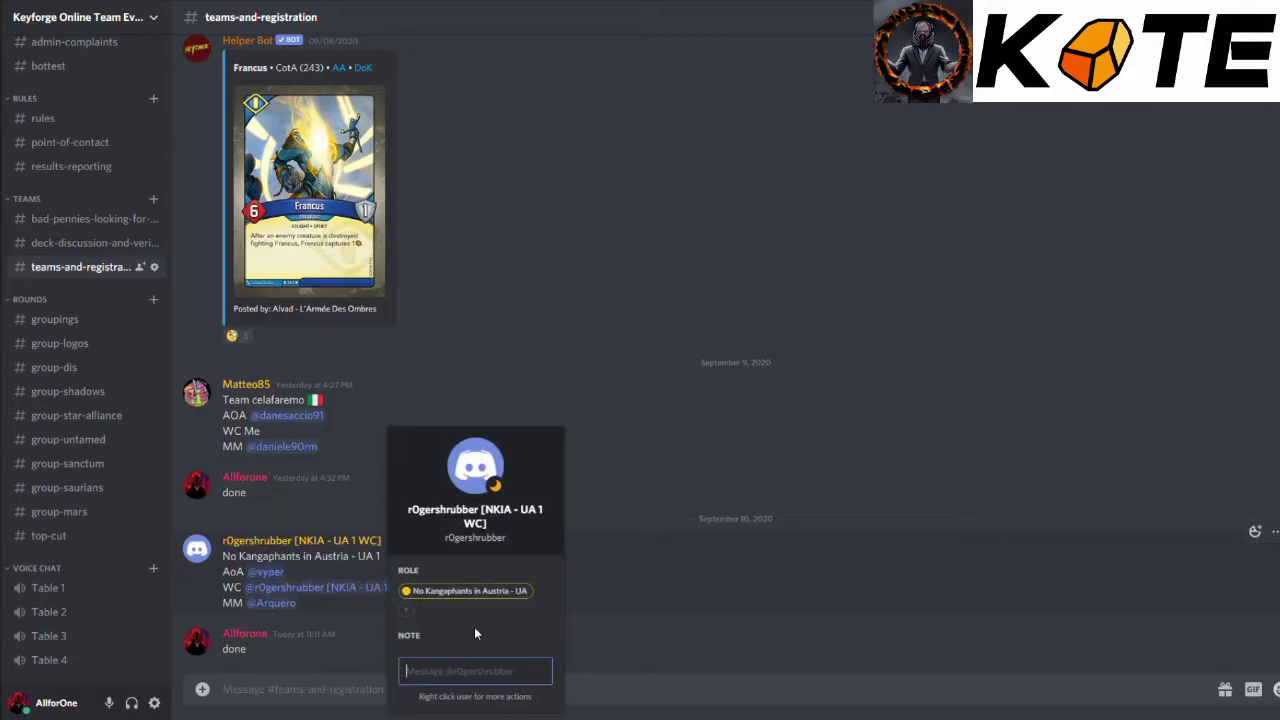
{"action": "left_click", "coordinate": [266, 574]}
{"action": "left_click", "coordinate": [268, 604]}
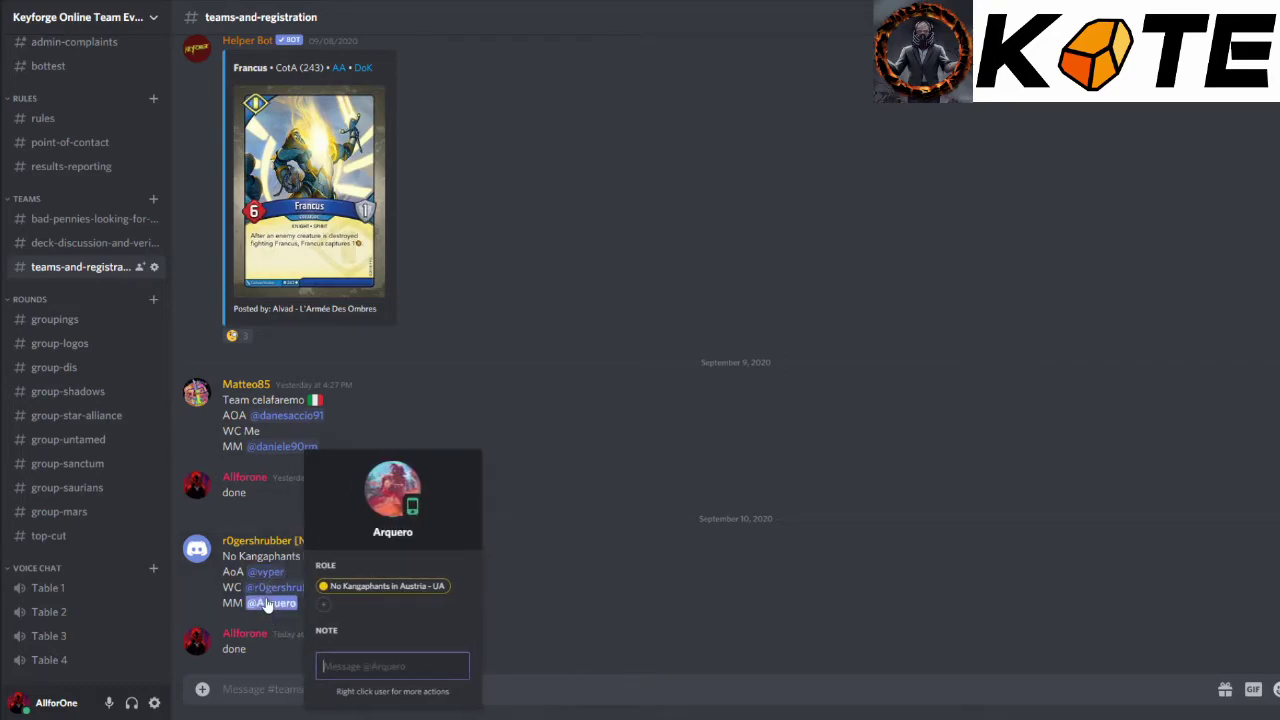
{"action": "left_click", "coordinate": [666, 632]}
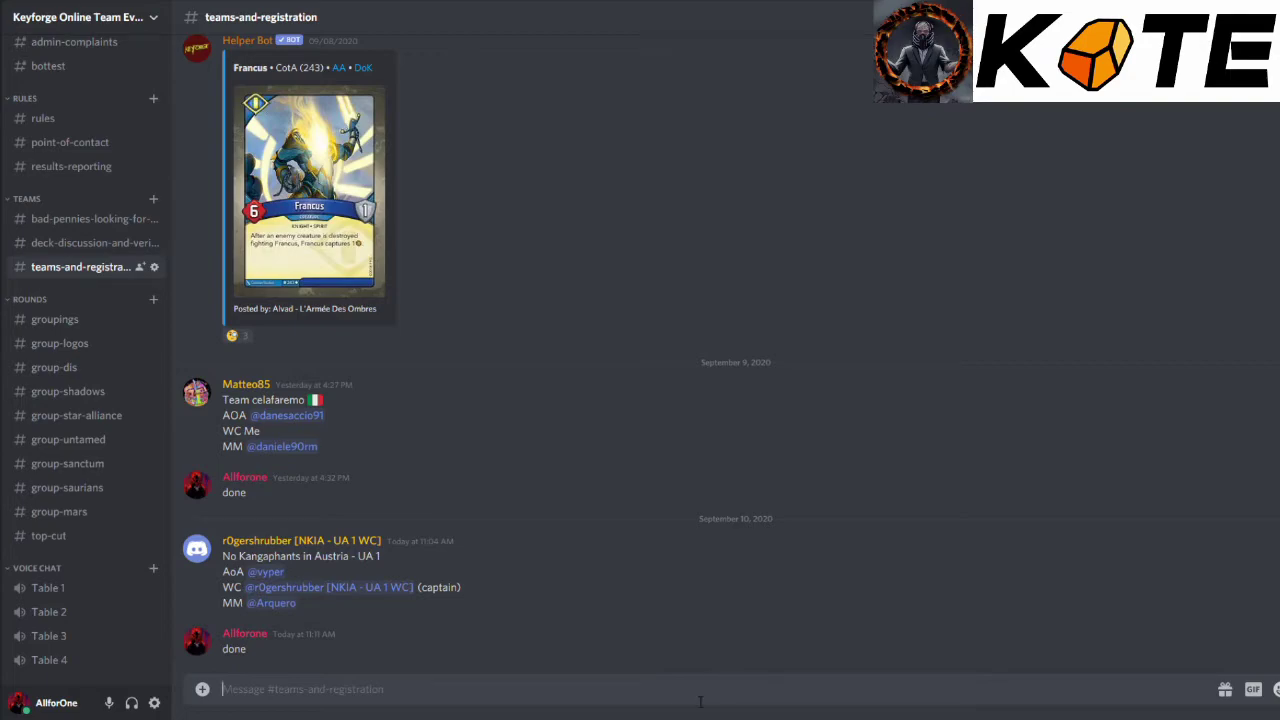
{"action": "type", "text": "@"}
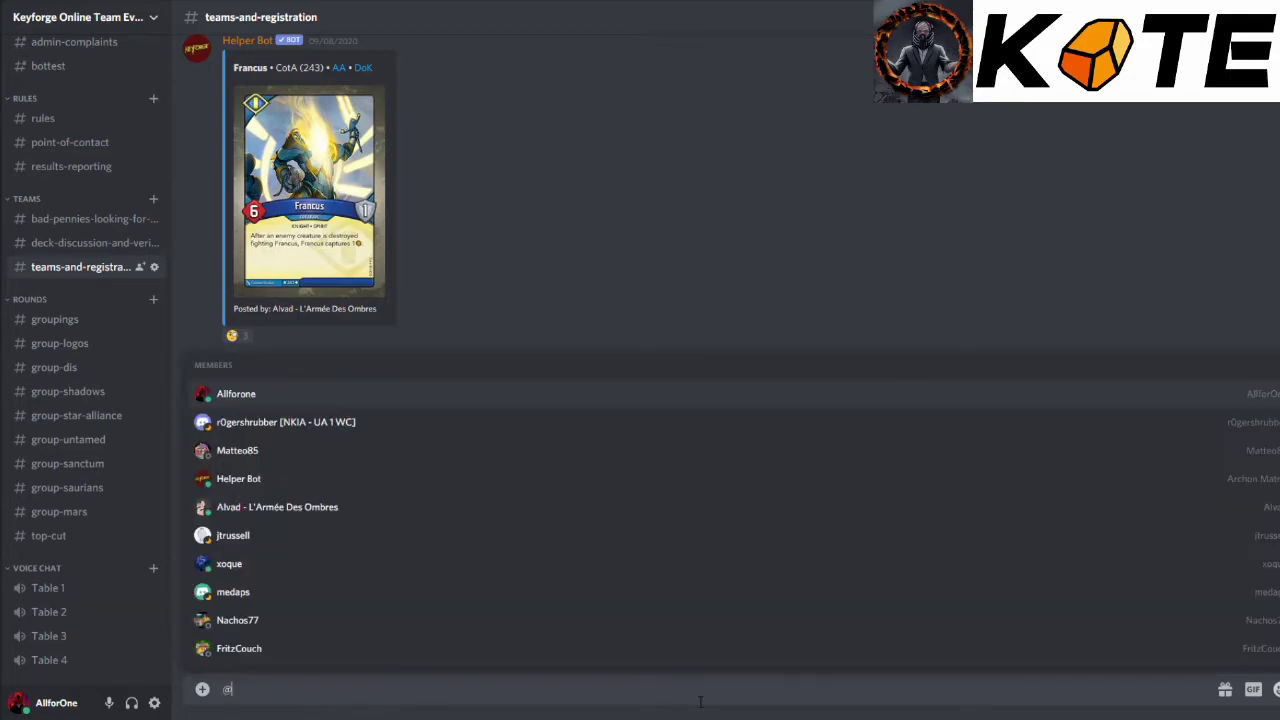
{"action": "type", "text": "admin"}
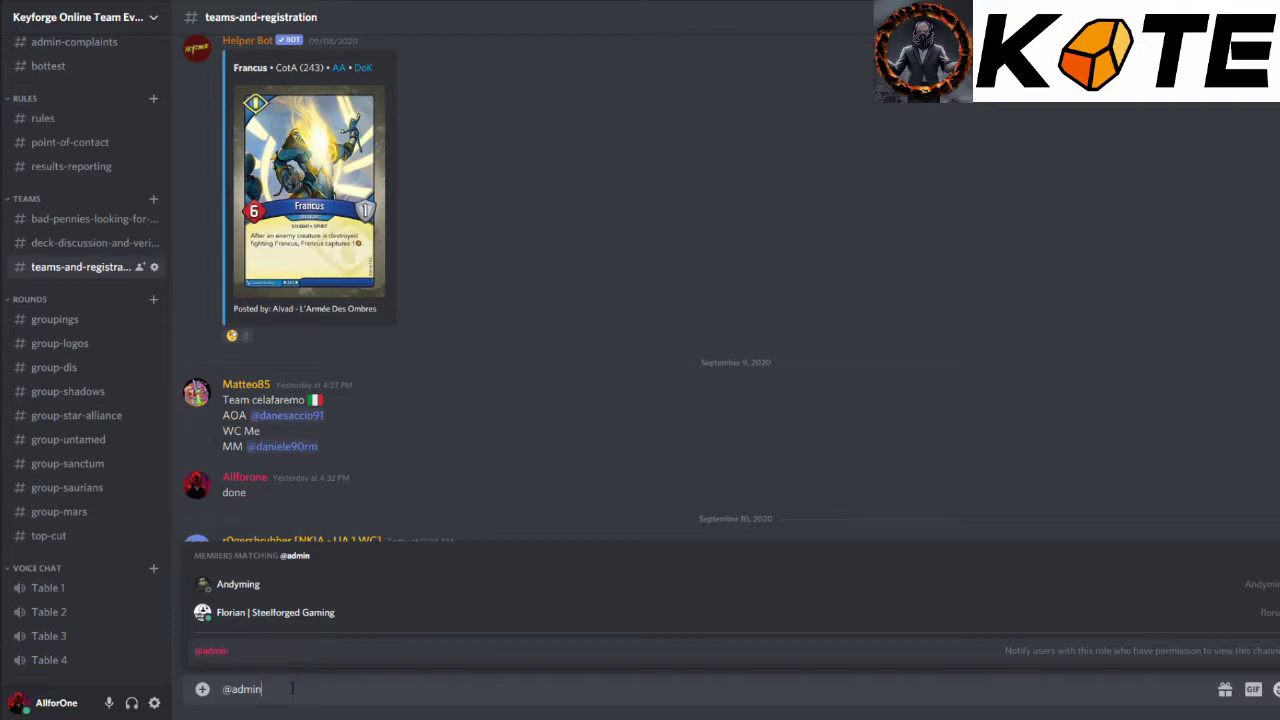
{"action": "key", "text": "BackSpace"}
{"action": "key", "text": "BackSpace"}
{"action": "key", "text": "BackSpace"}
{"action": "key", "text": "BackSpace"}
{"action": "key", "text": "BackSpace"}
{"action": "key", "text": "BackSpace"}
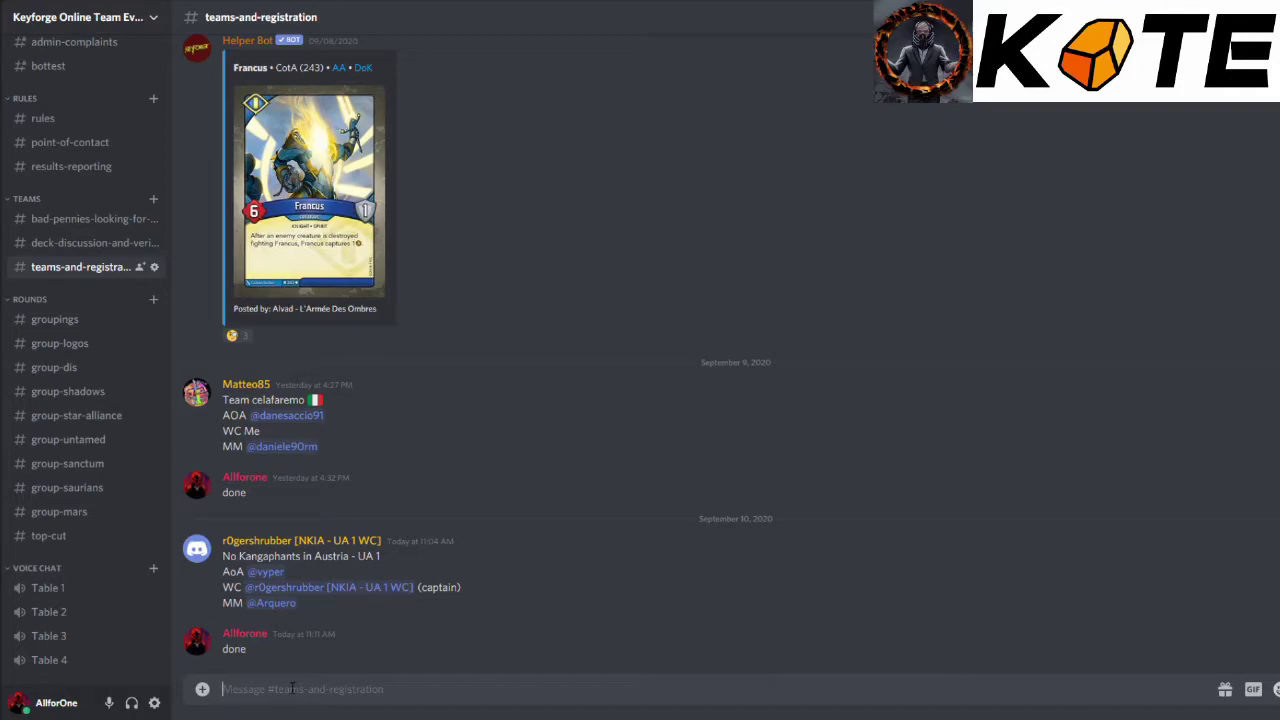
{"action": "type", "text": "@noi"}
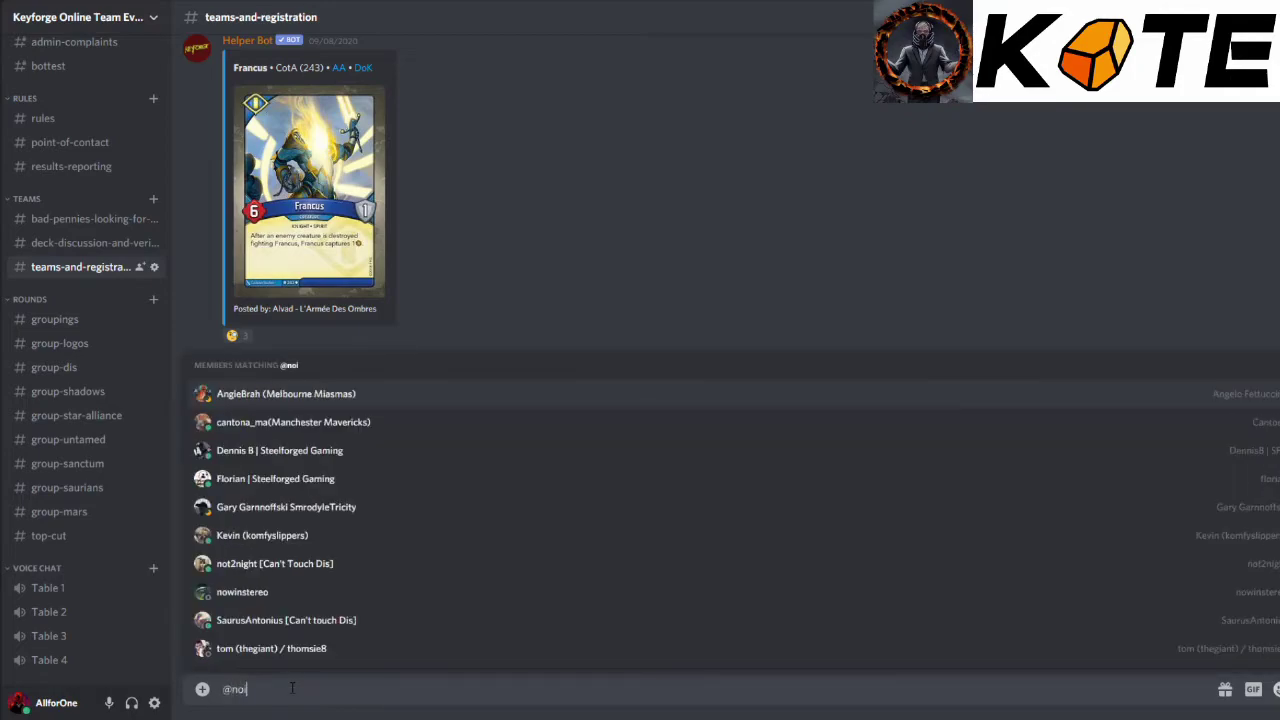
{"action": "key", "text": "BackSpace"}
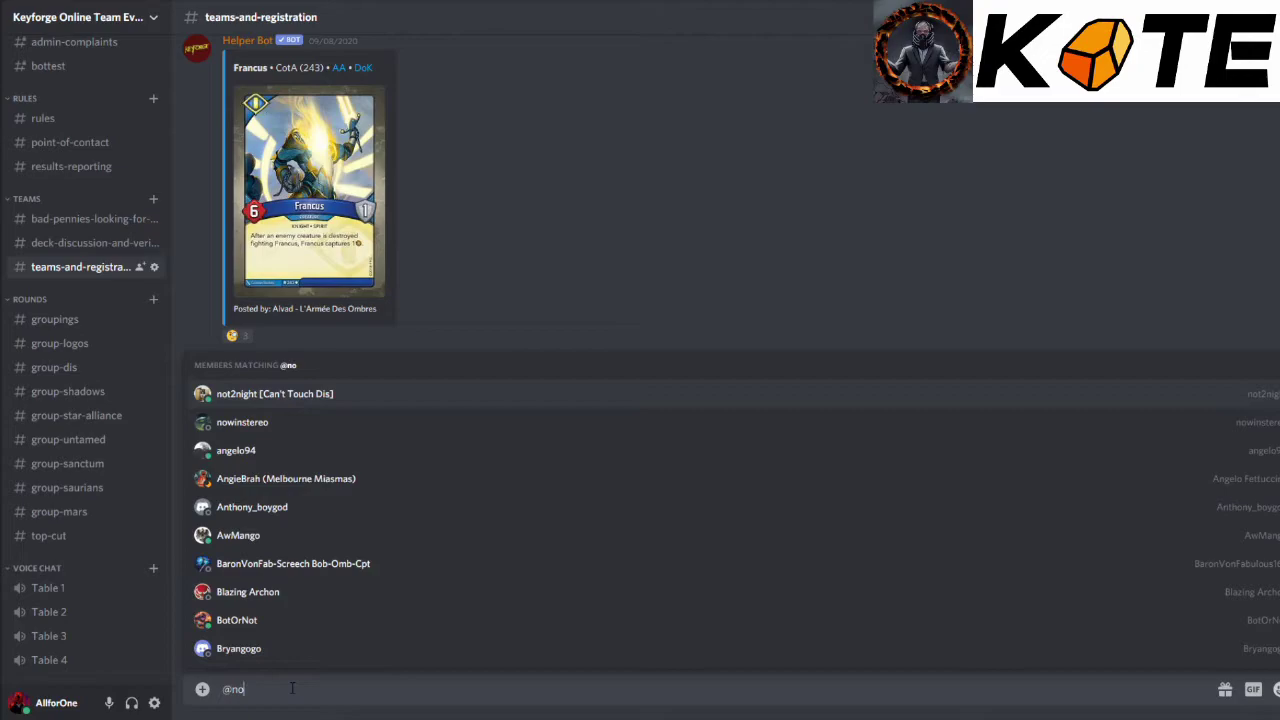
{"action": "key", "text": "Escape"}
{"action": "type", "text": "k"}
{"action": "key", "text": "BackSpace"}
{"action": "key", "text": "BackSpace"}
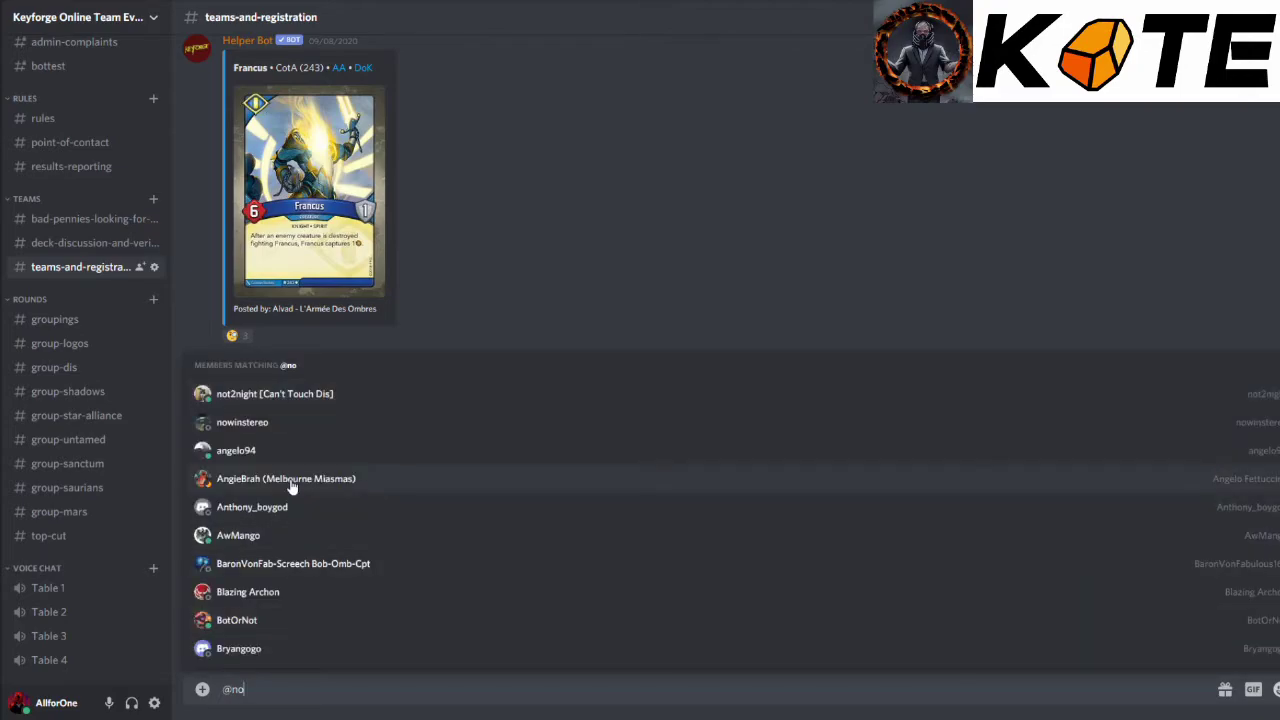
{"action": "key", "text": "BackSpace"}
{"action": "key", "text": "BackSpace"}
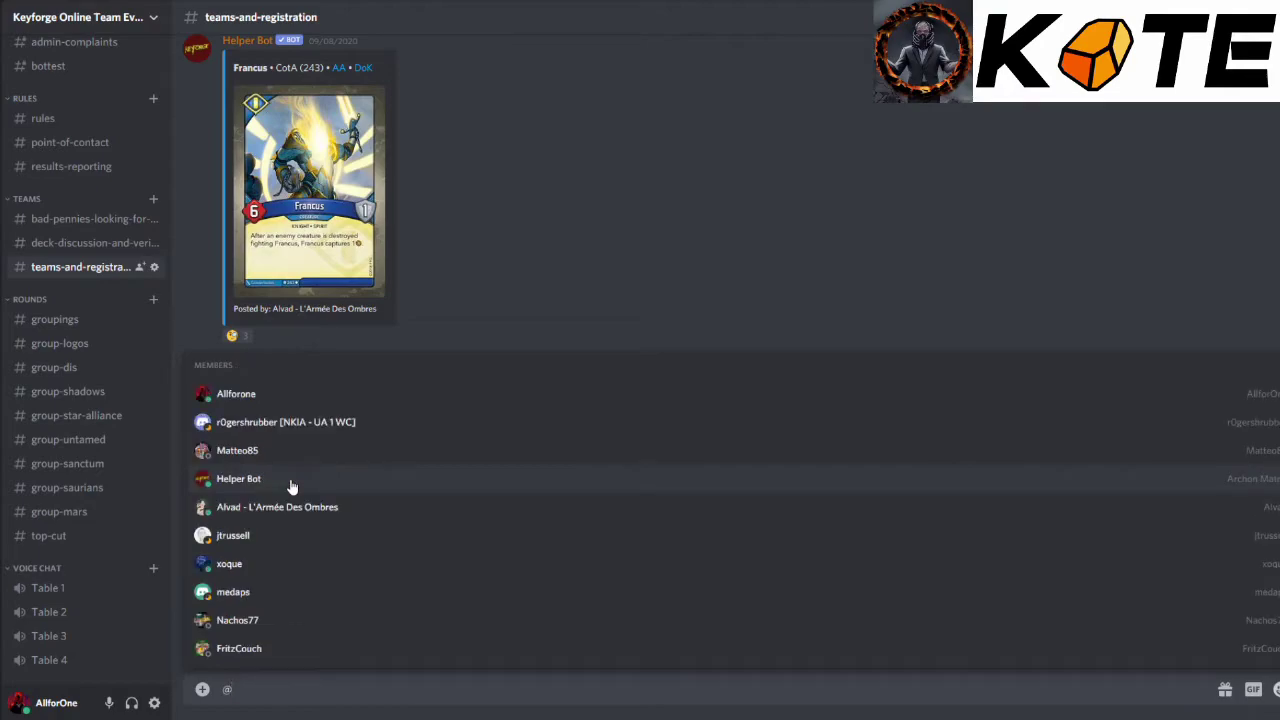
{"action": "type", "text": "lon"}
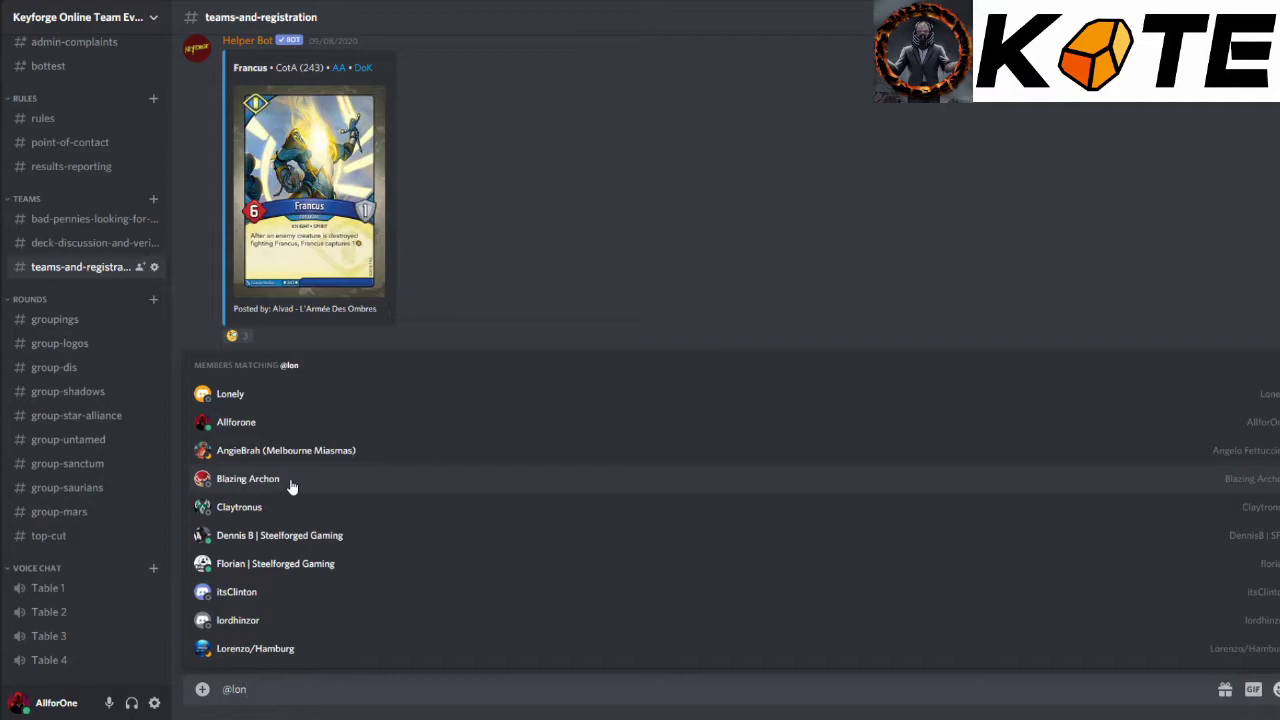
{"action": "type", "text": "don"}
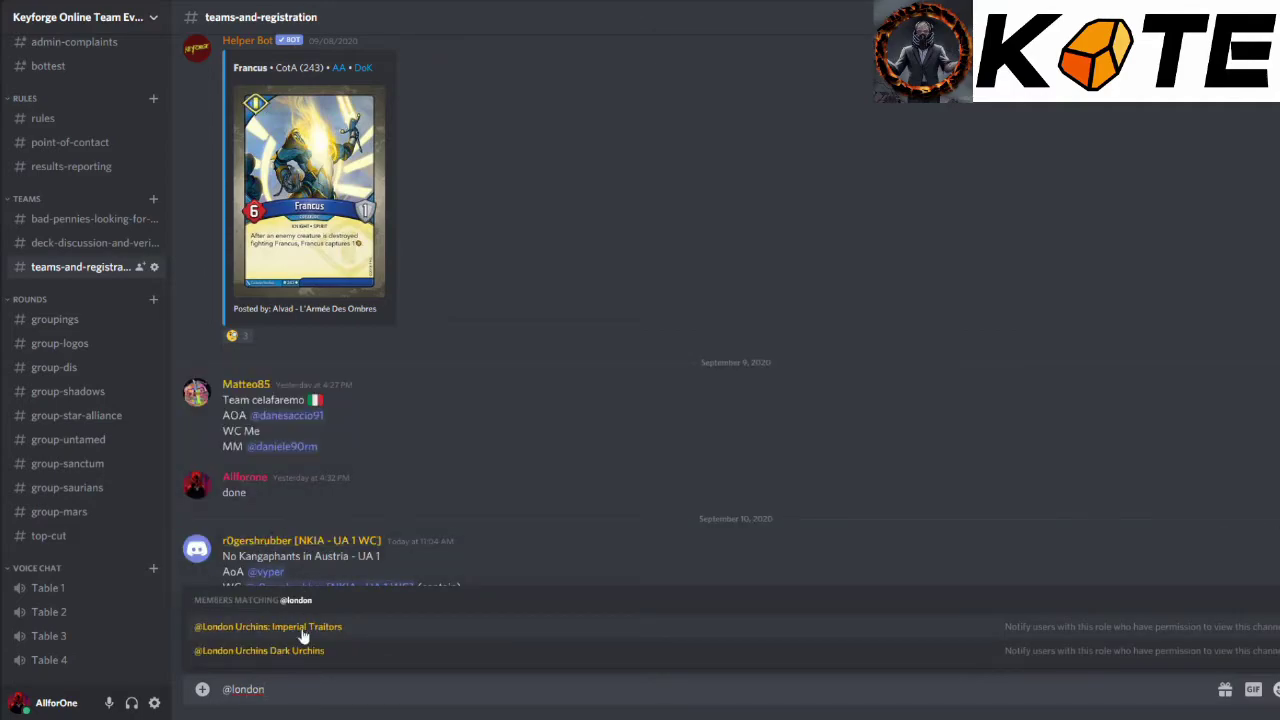
{"action": "left_click", "coordinate": [230, 633]}
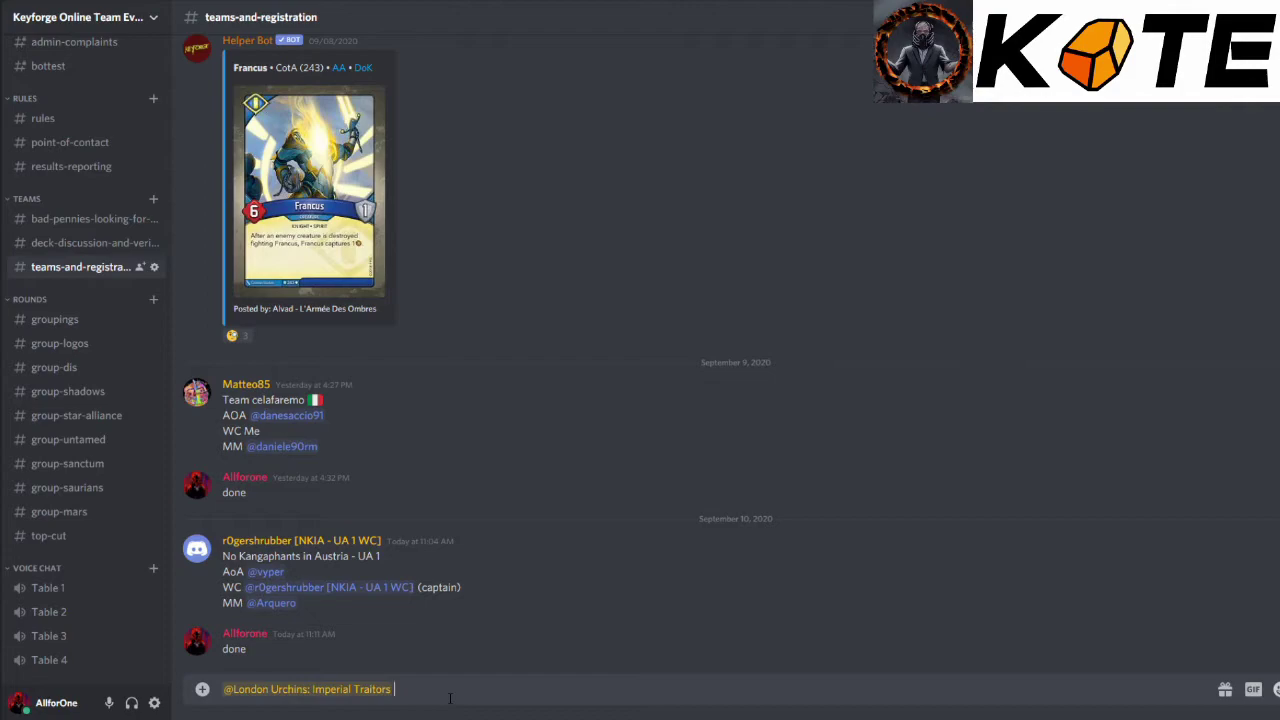
{"action": "key", "text": "ctrl+a"}
{"action": "key", "text": "BackSpace"}
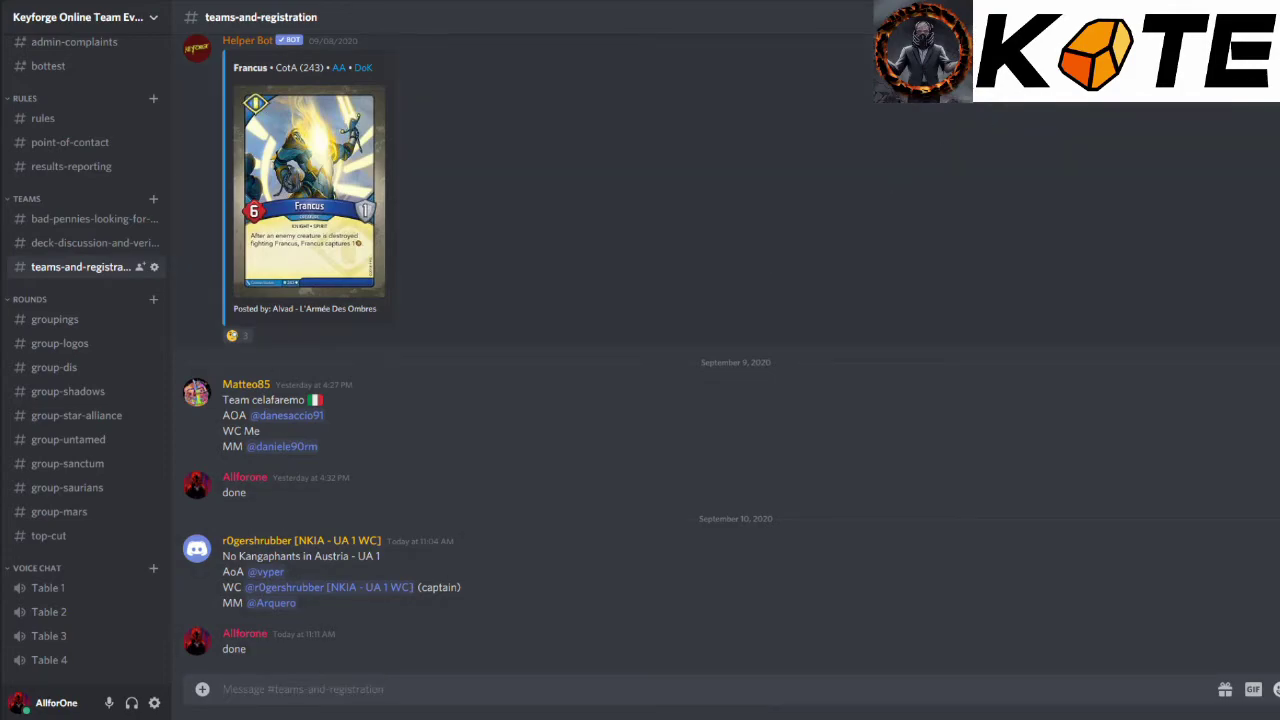
- Show the has, before, during, after and in search filters from the top-right Search box
{"action": "left_click", "coordinate": [1150, 17]}
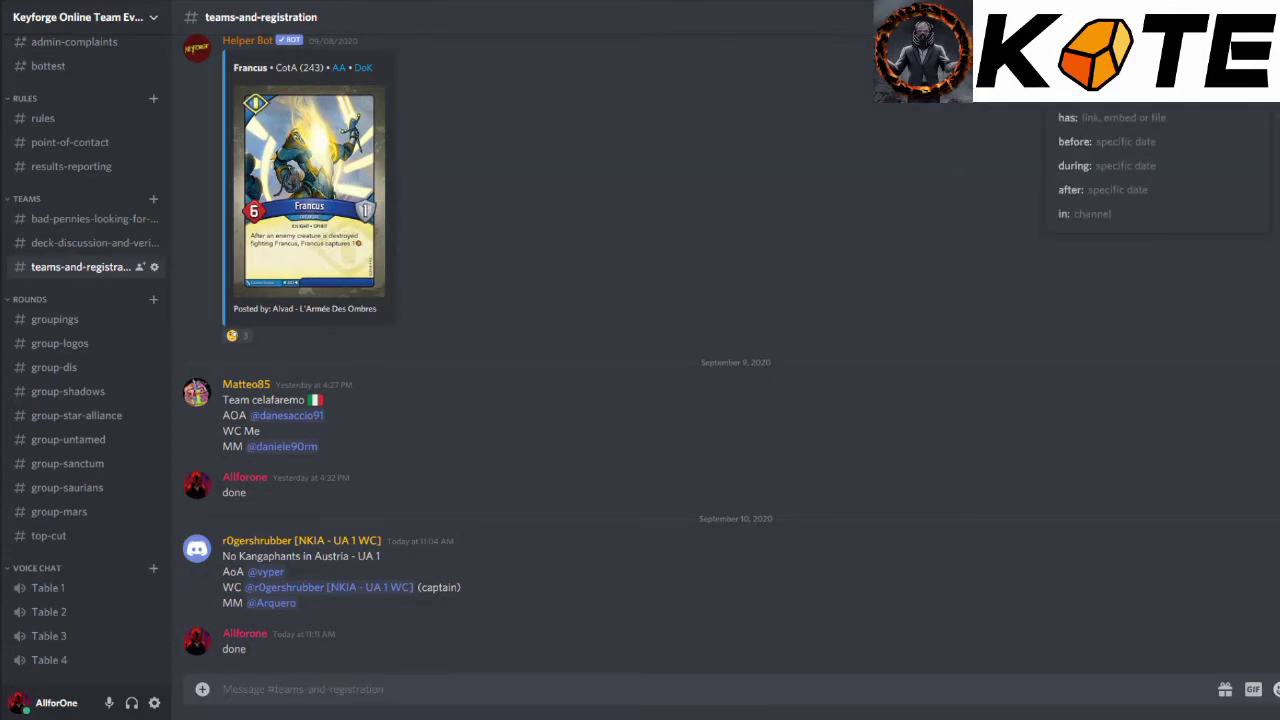